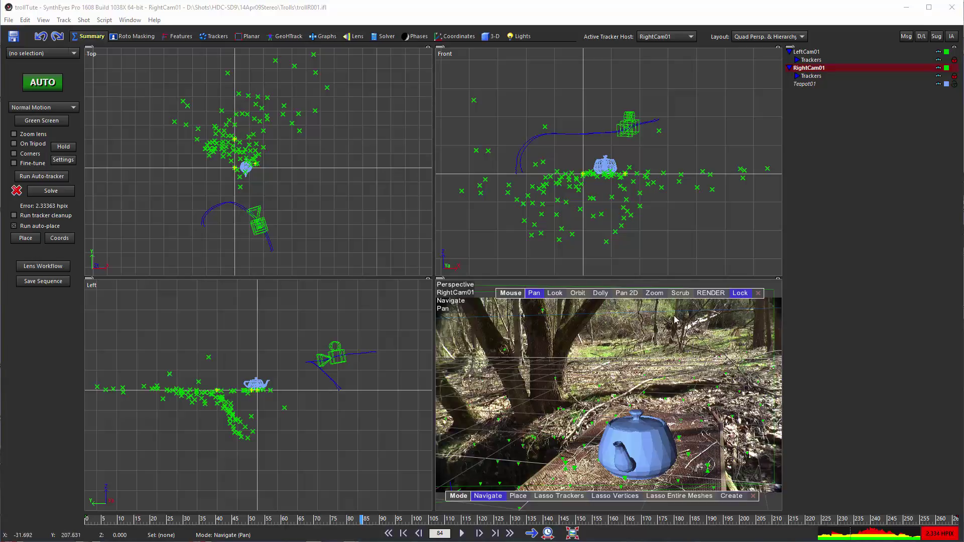
Unlock the perspective view, orbit and pan around the teapot, then relock it to RightCam01
left_click(739, 295)
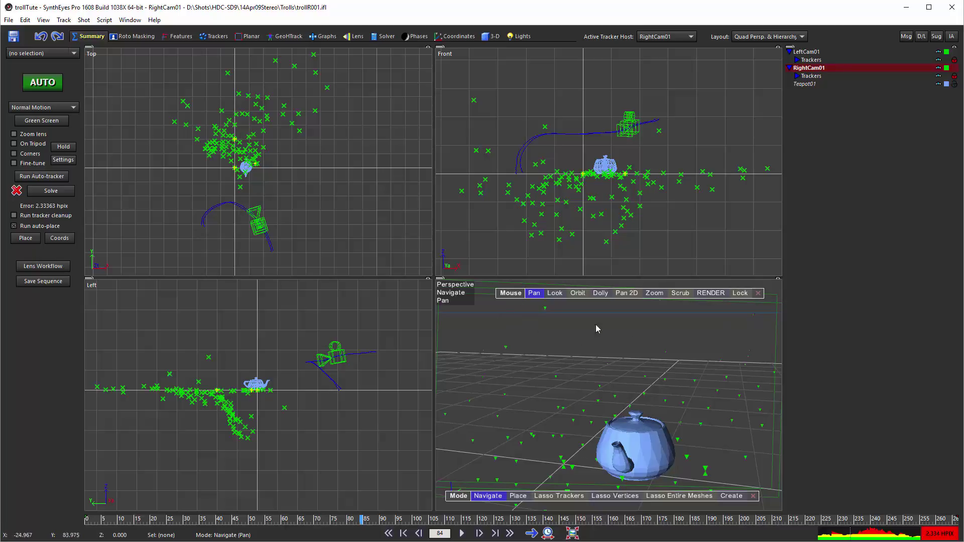
left_click(577, 293)
left_click_drag(587, 351, 627, 377)
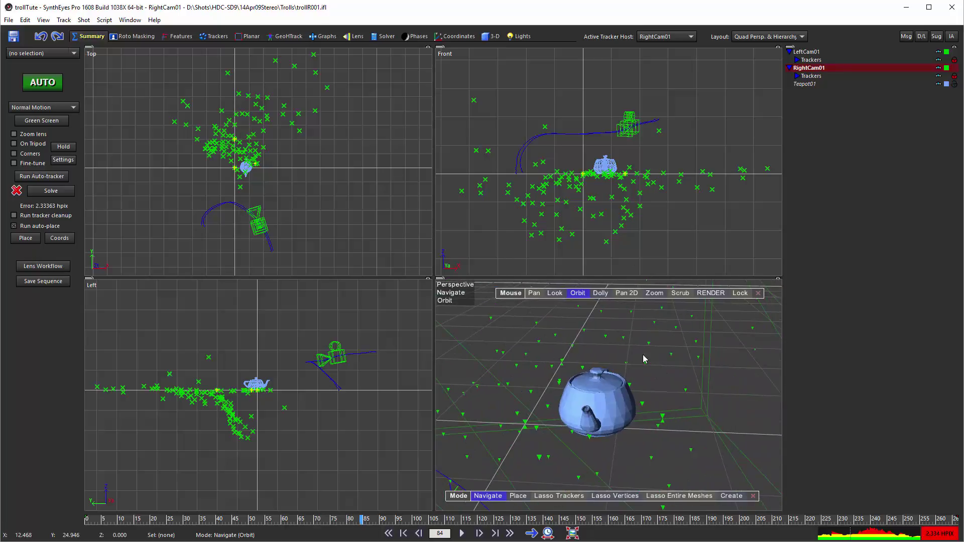
left_click(533, 293)
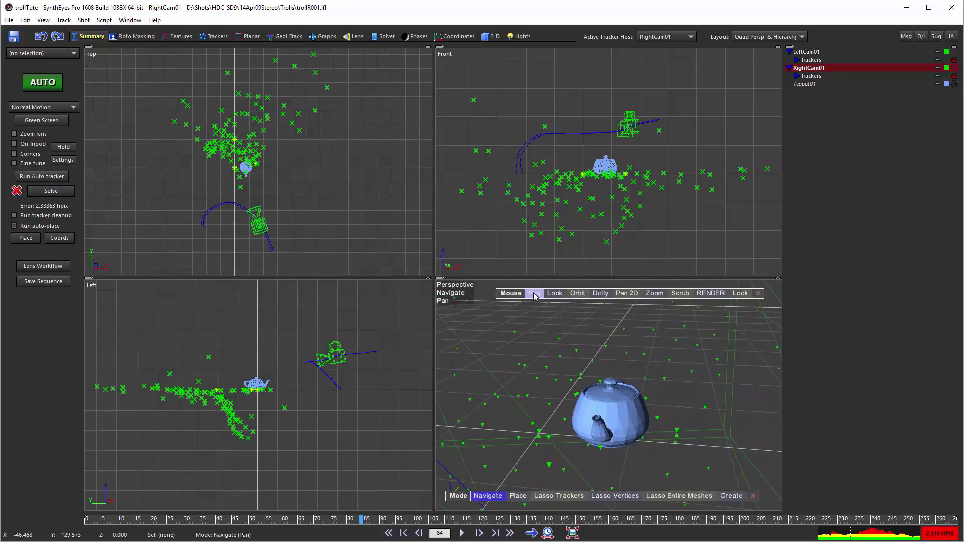
left_click_drag(587, 351, 732, 321)
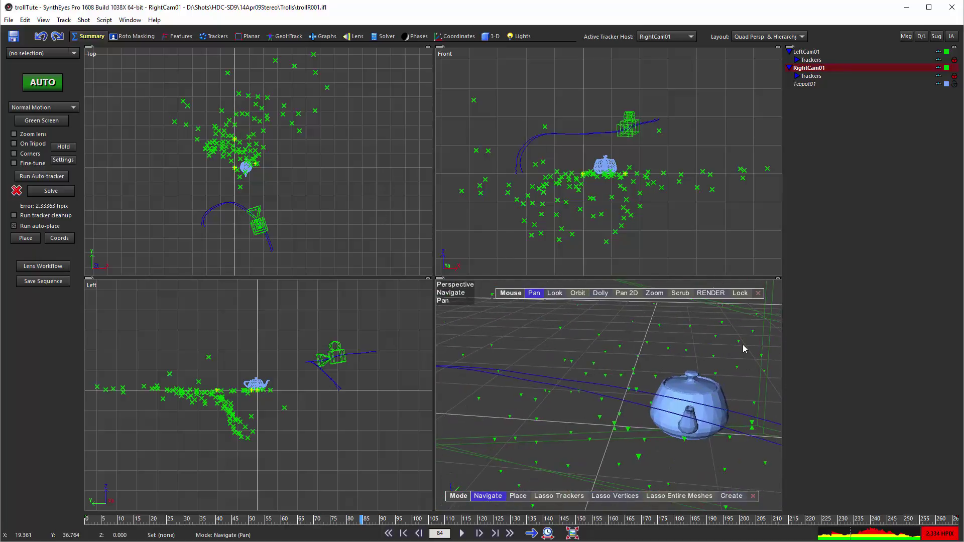
left_click(739, 294)
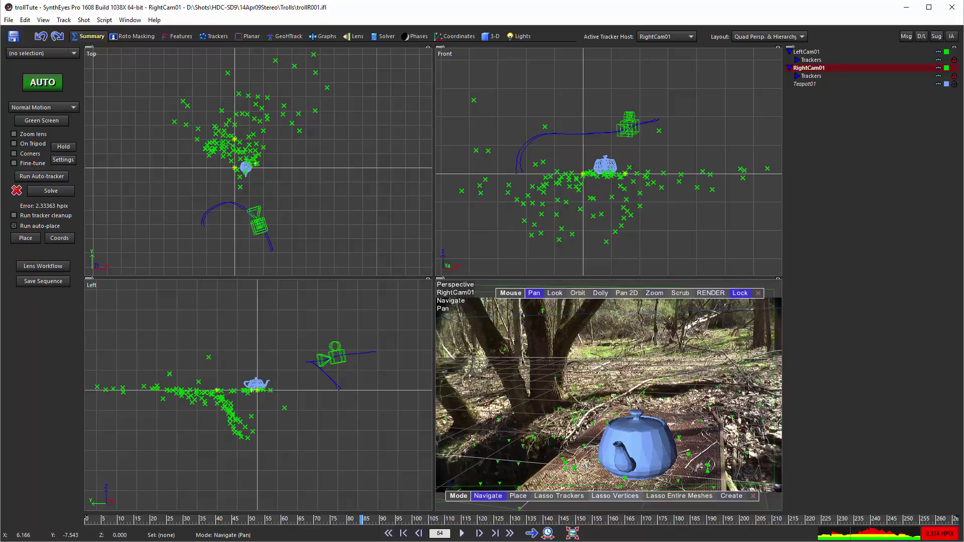
Scrub forward and back through the shot, ending at frame 0
left_click_drag(301, 519, 63, 515)
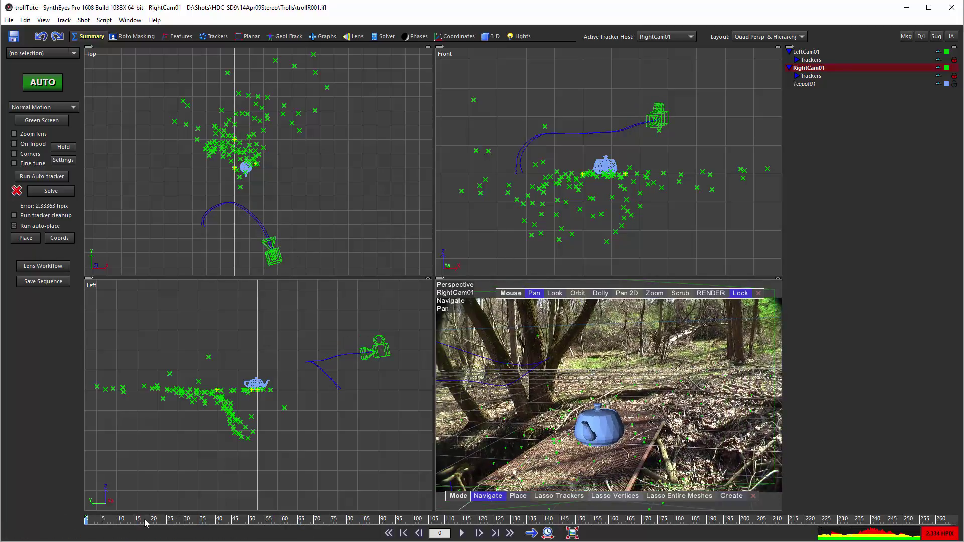
left_click_drag(114, 514, 398, 517)
left_click_drag(297, 467, 507, 459)
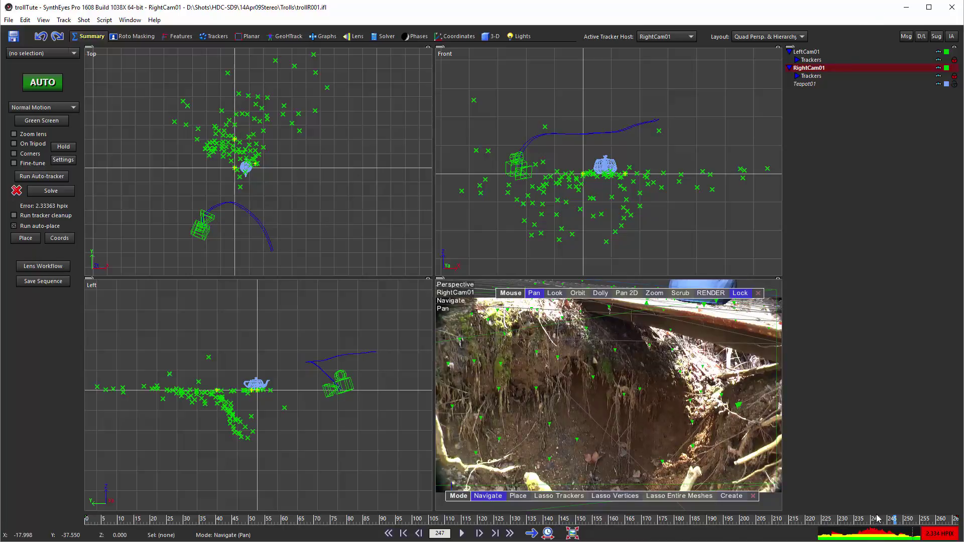
left_click_drag(882, 522, 88, 520)
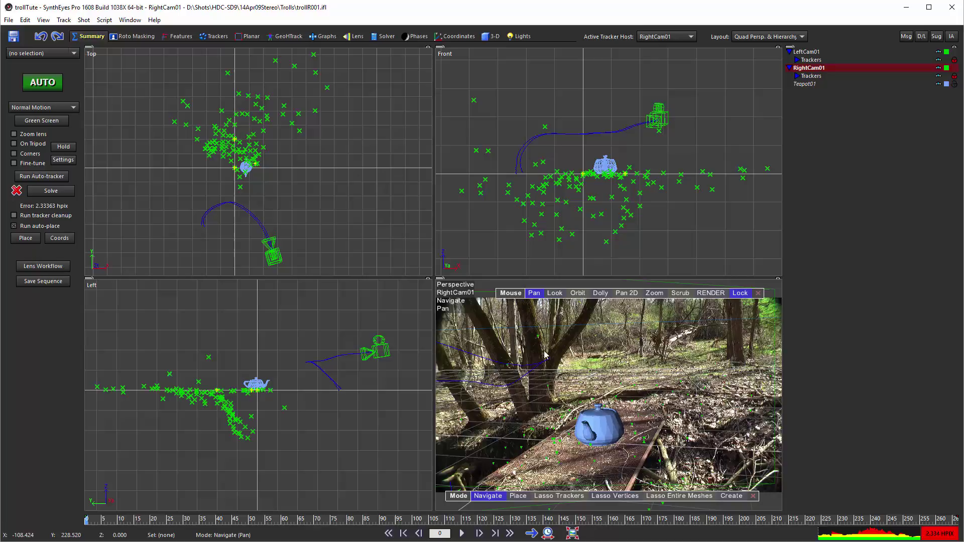
Show the perspective view's Lock to Current Cam. and Stay Locked to Host options
right_click(482, 287)
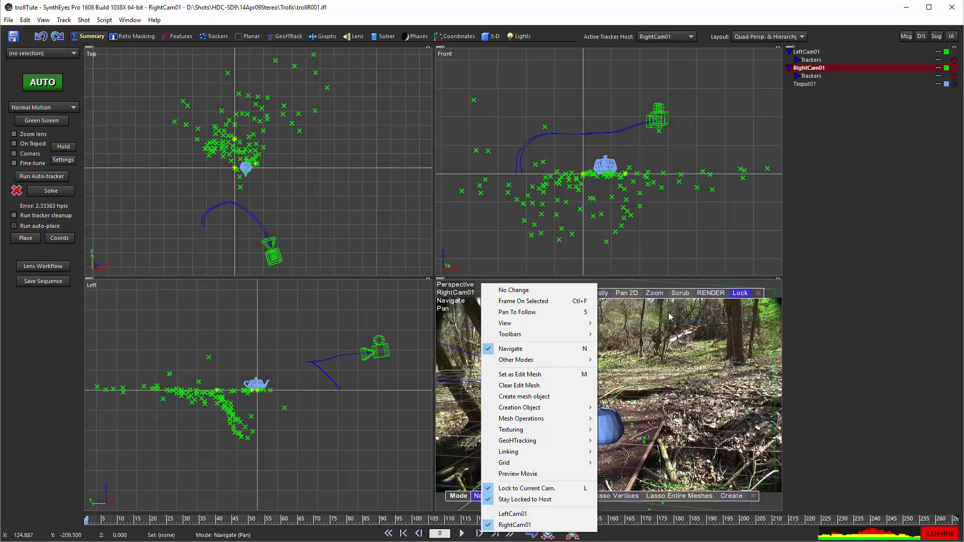
Close the options and toggle the active tracker host between LeftCam01 and RightCam01, ending on RightCam01
left_click(631, 10)
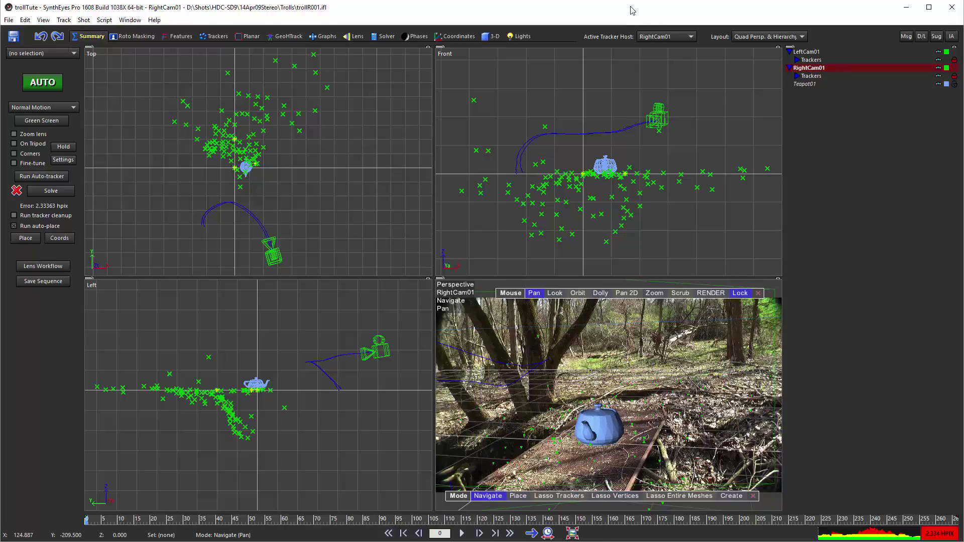
left_click(662, 38)
left_click(665, 49)
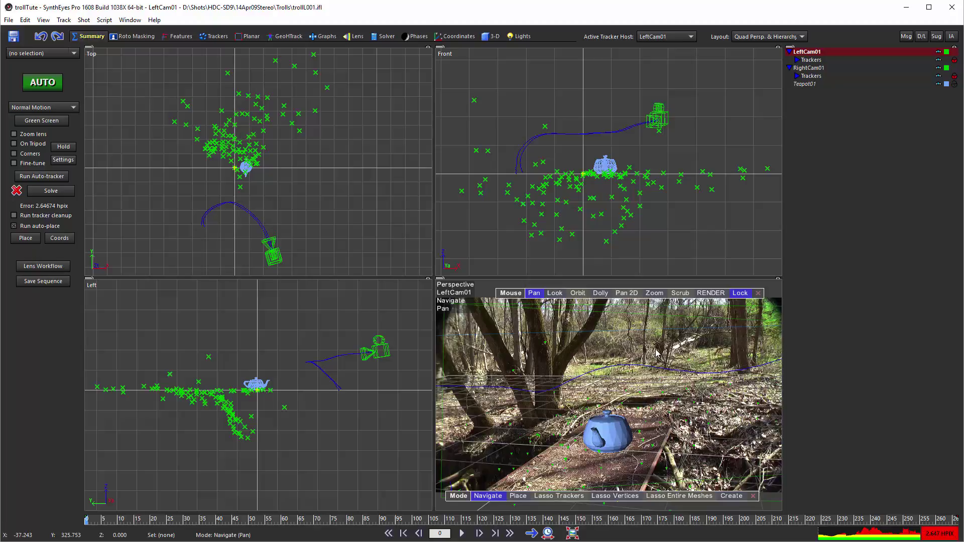
left_click(656, 38)
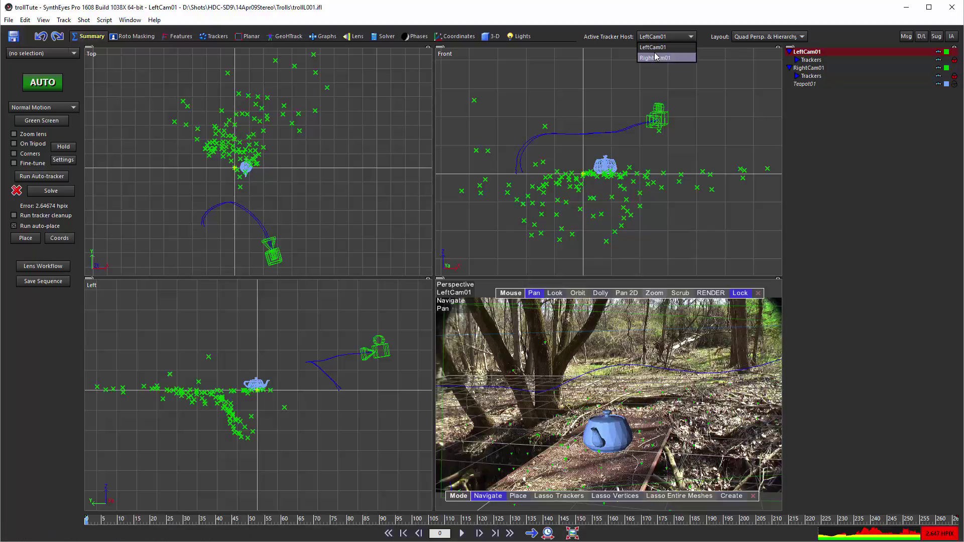
left_click(655, 56)
left_click(657, 37)
left_click(658, 47)
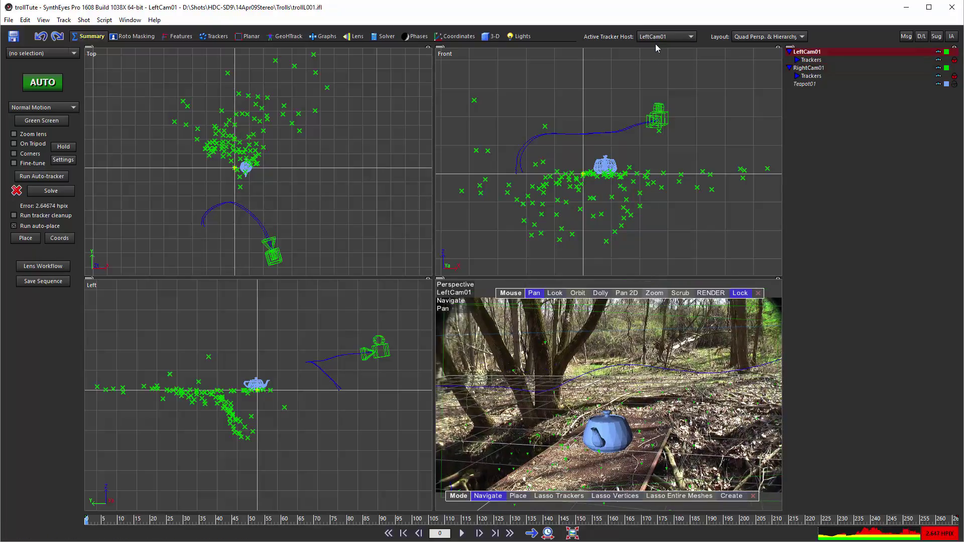
left_click(659, 36)
left_click(658, 56)
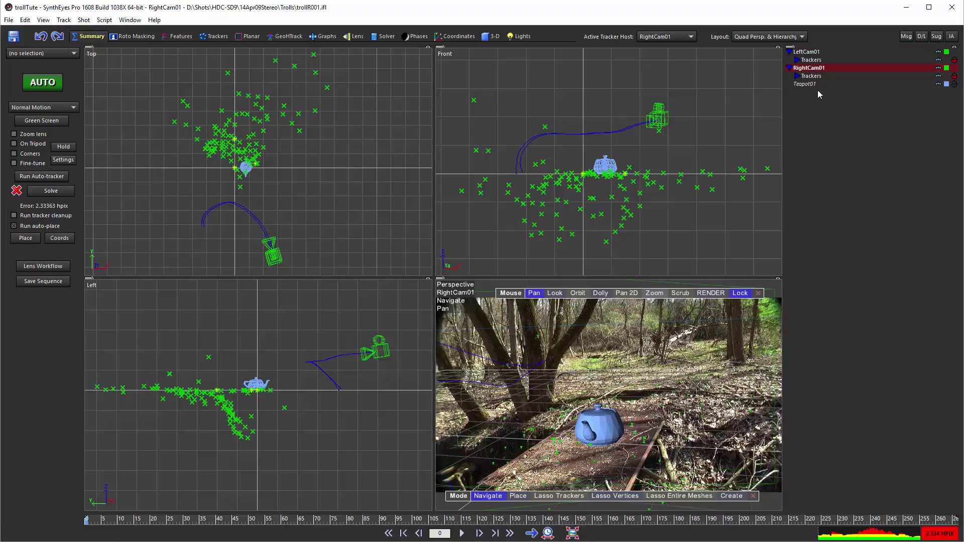
In the hierarchy, select LeftCam01 and its trackers, then make RightCam01 the active host
left_click(808, 52)
left_click(813, 60)
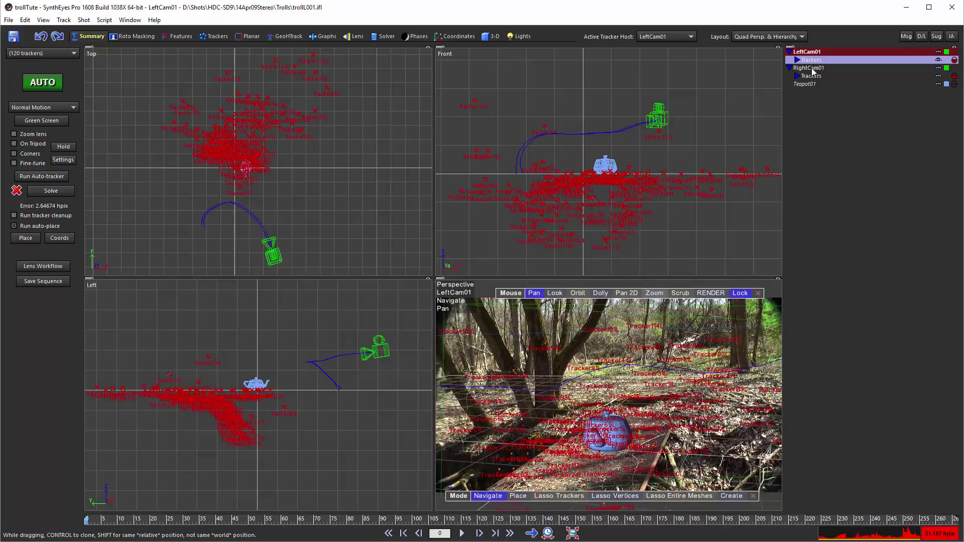
left_click(810, 68)
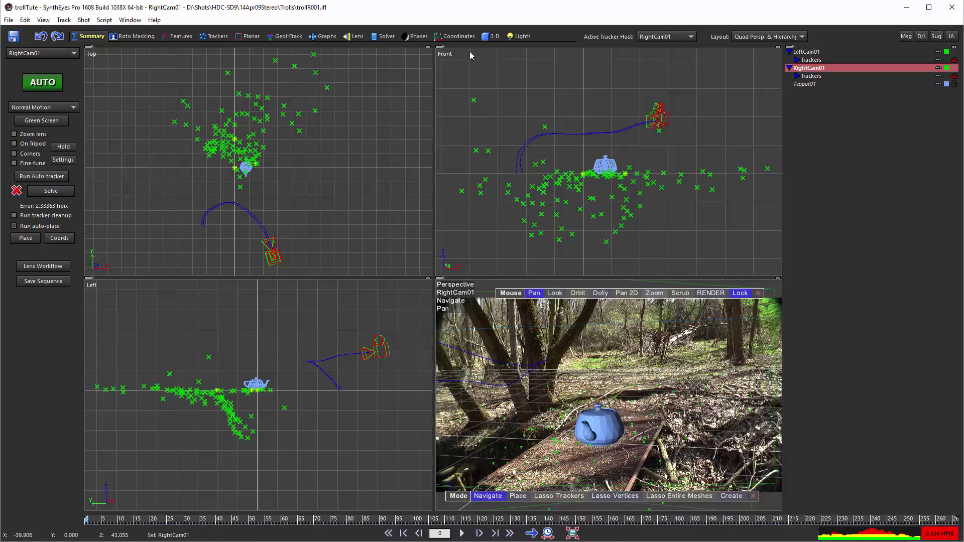
Turn the Front view into Perspective and the Left view into a second perspective locked to RightCam01
left_click(440, 50)
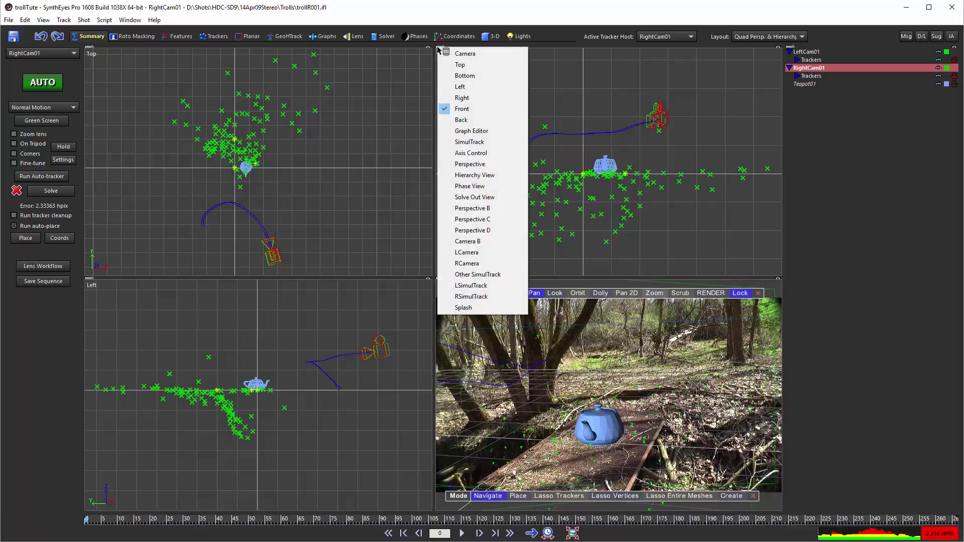
left_click(471, 164)
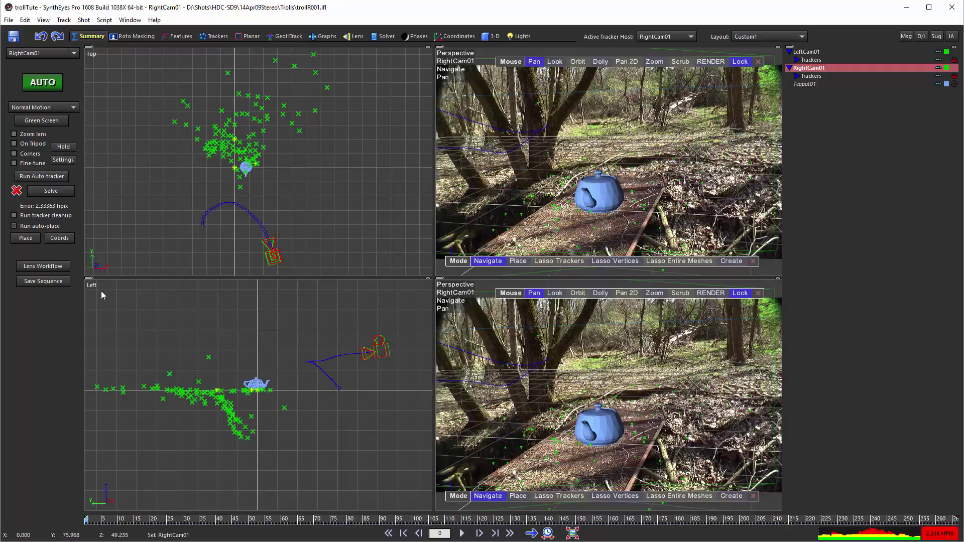
left_click(92, 279)
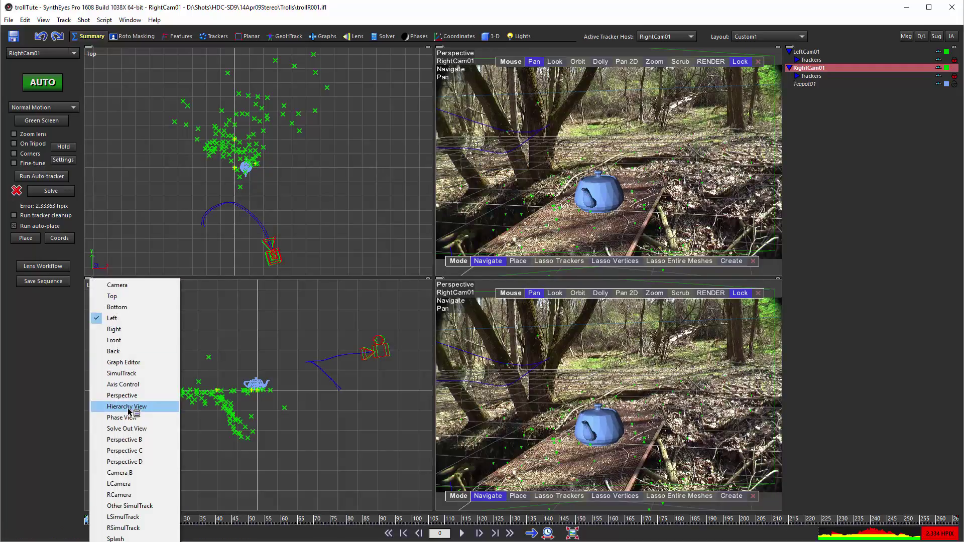
left_click(124, 440)
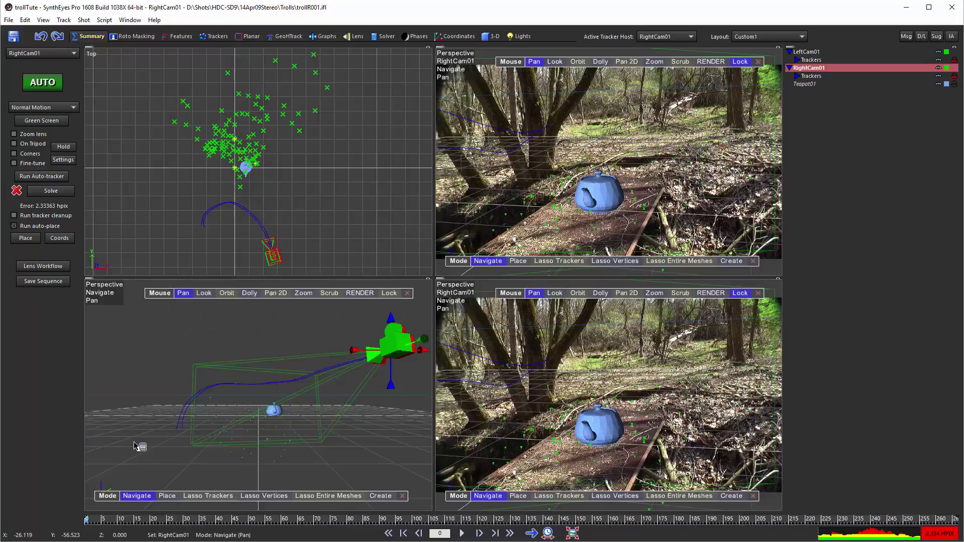
left_click(389, 293)
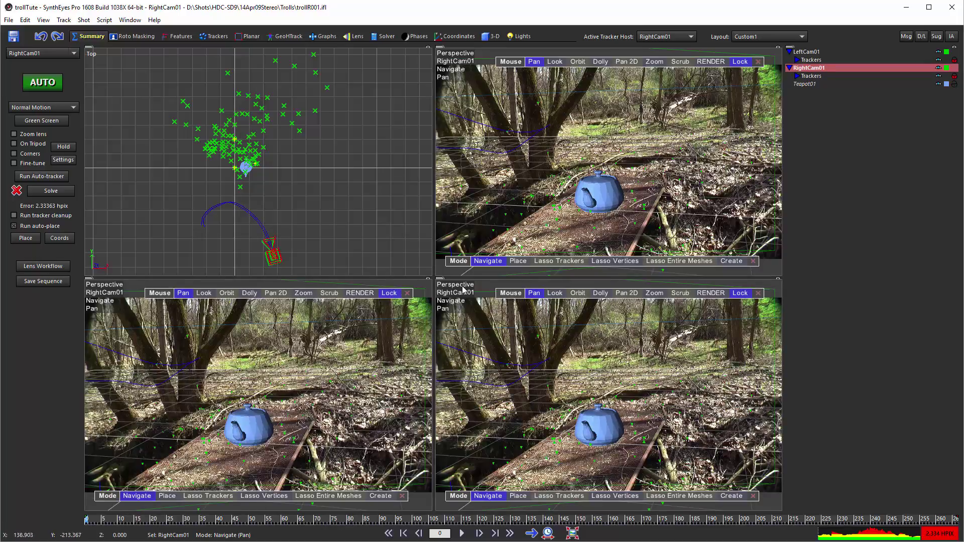
Make the remaining pane a Perspective C view locked to RightCam01
left_click(445, 285)
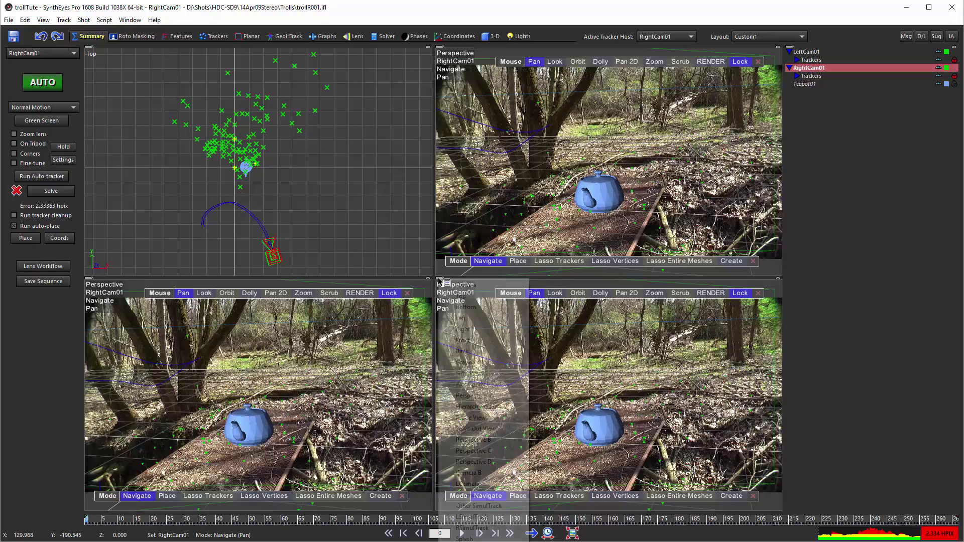
left_click(483, 451)
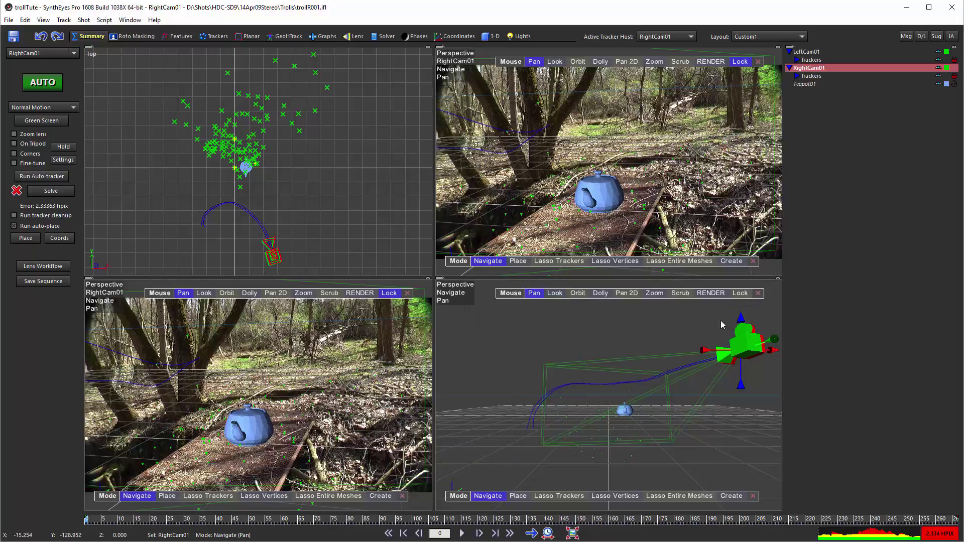
left_click(743, 294)
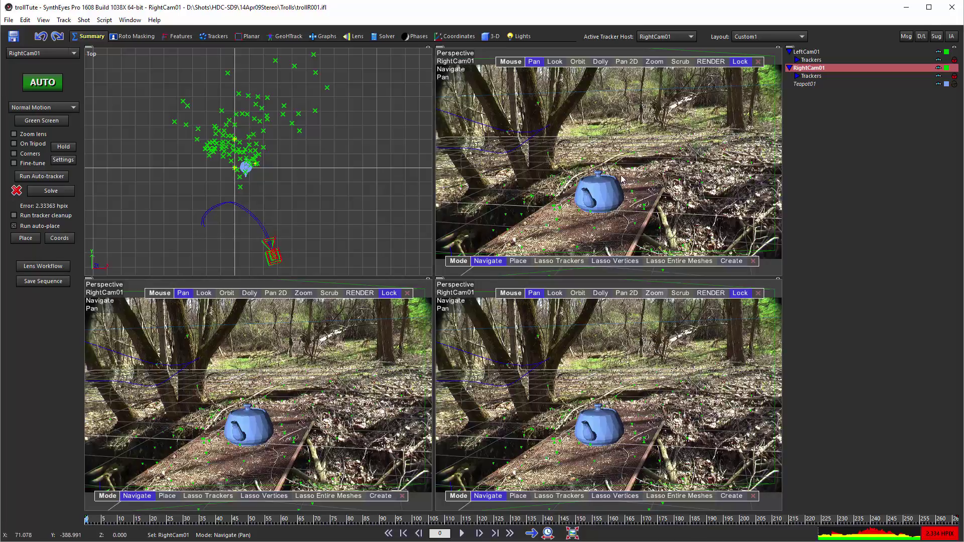
Review the first and Perspective C views' lock options, then lock the lower-left view to LeftCam01
right_click(491, 60)
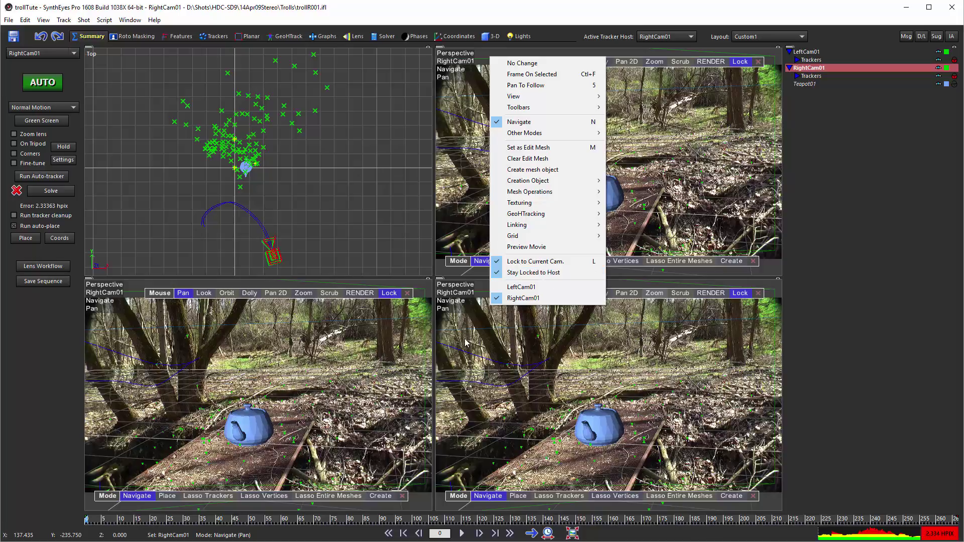
right_click(479, 285)
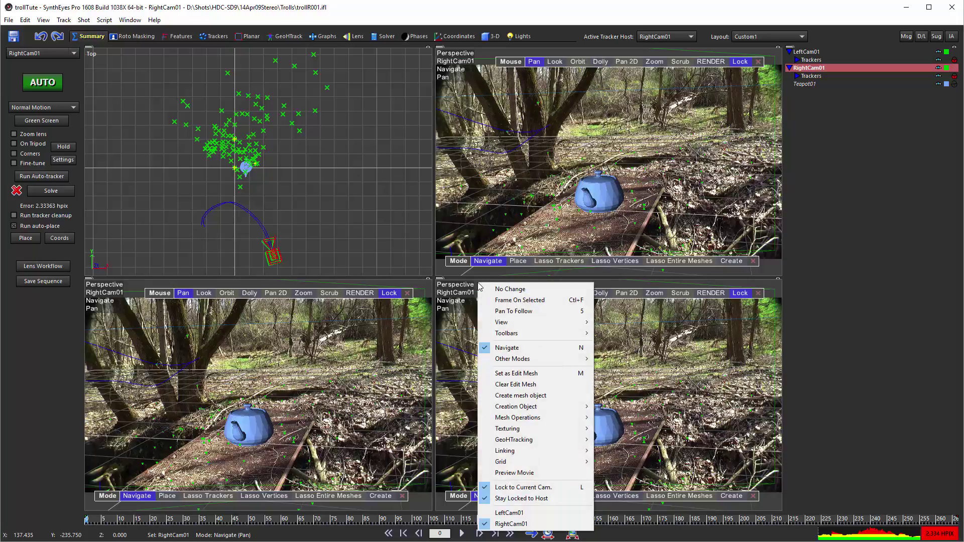
left_click(520, 498)
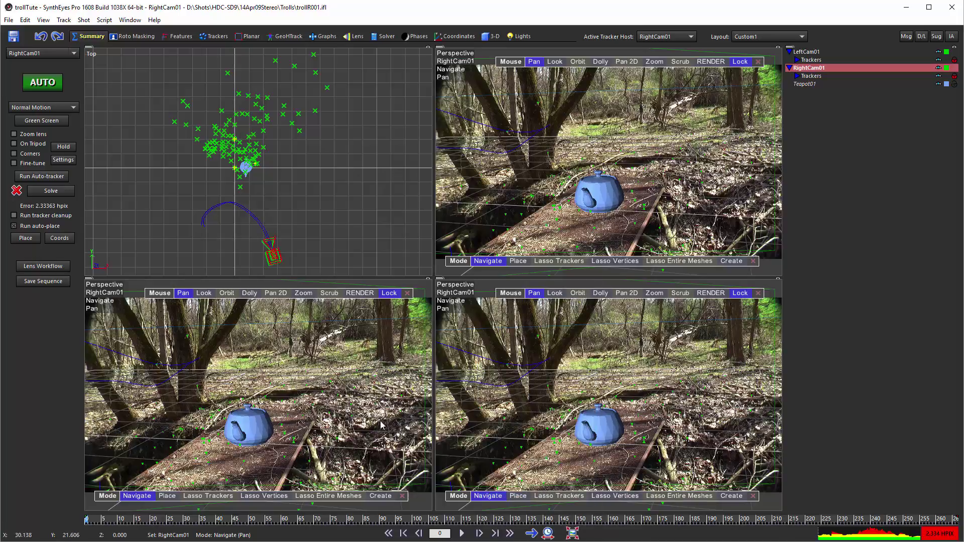
right_click(131, 285)
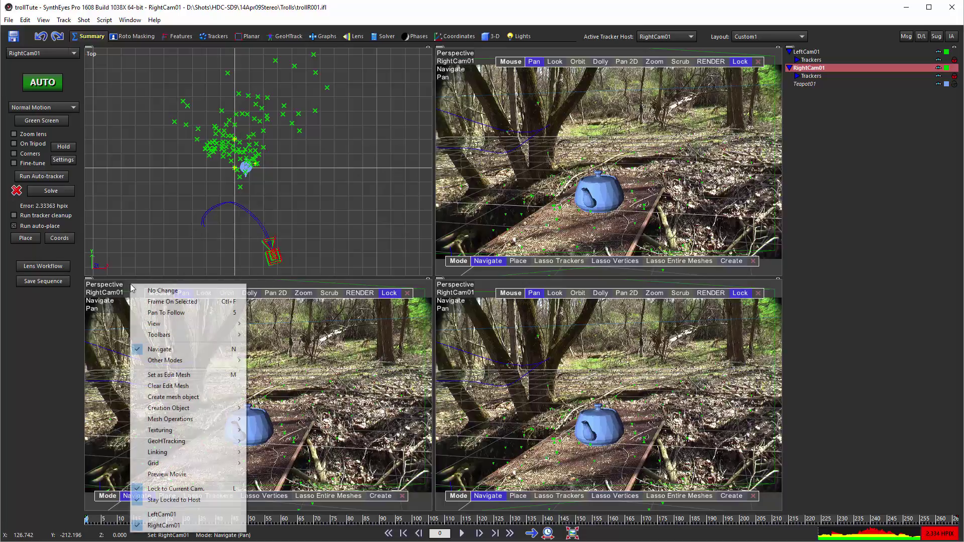
left_click(179, 515)
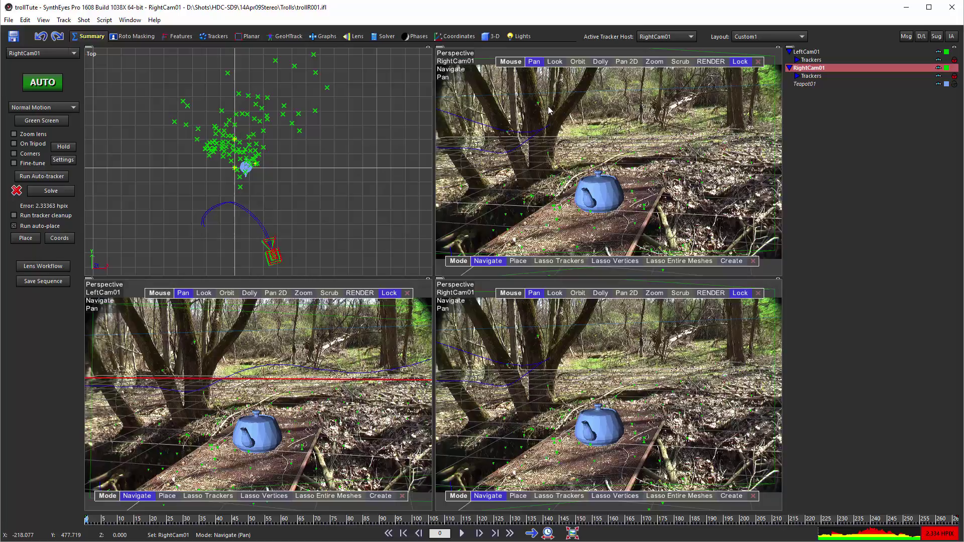
Toggle the active tracker host between LeftCam01 and RightCam01 several times, ending on RightCam01
left_click(663, 40)
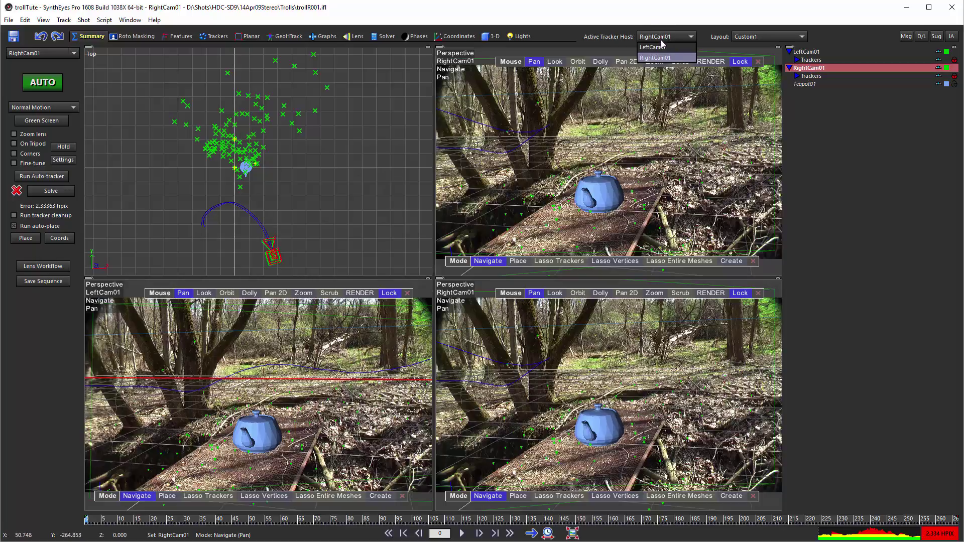
left_click(661, 46)
left_click(662, 34)
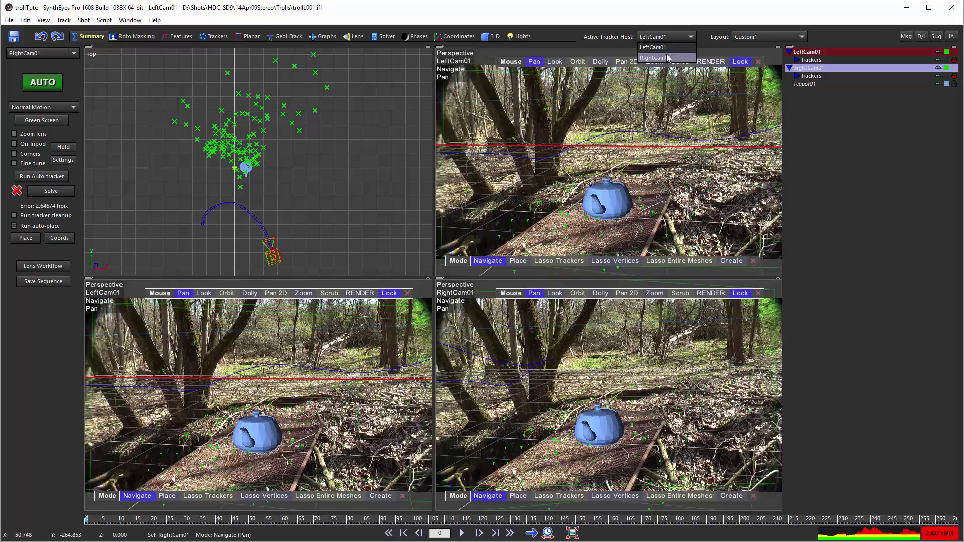
left_click(654, 57)
left_click(665, 37)
left_click(665, 47)
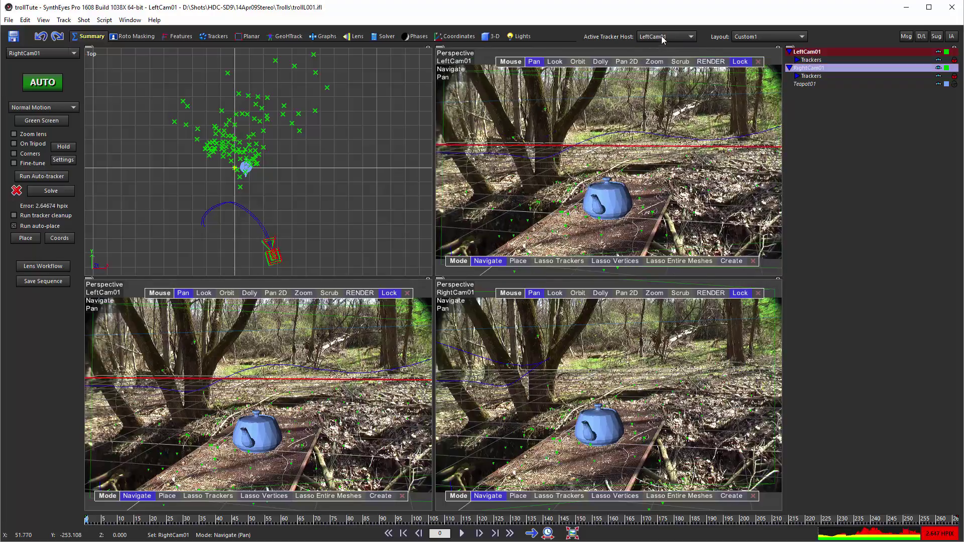
left_click(662, 37)
left_click(660, 59)
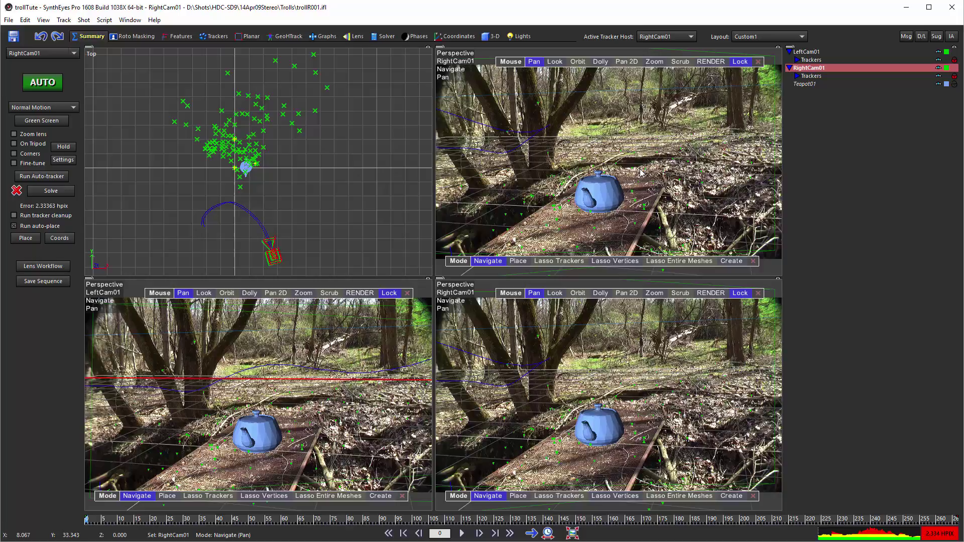
Unlock the upper-right view and inspect its lock options
left_click(738, 62)
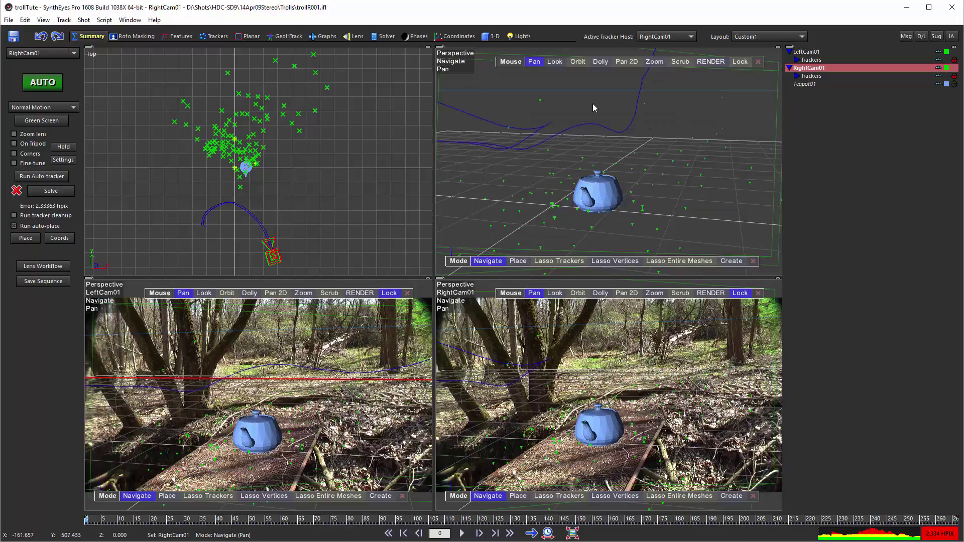
right_click(489, 52)
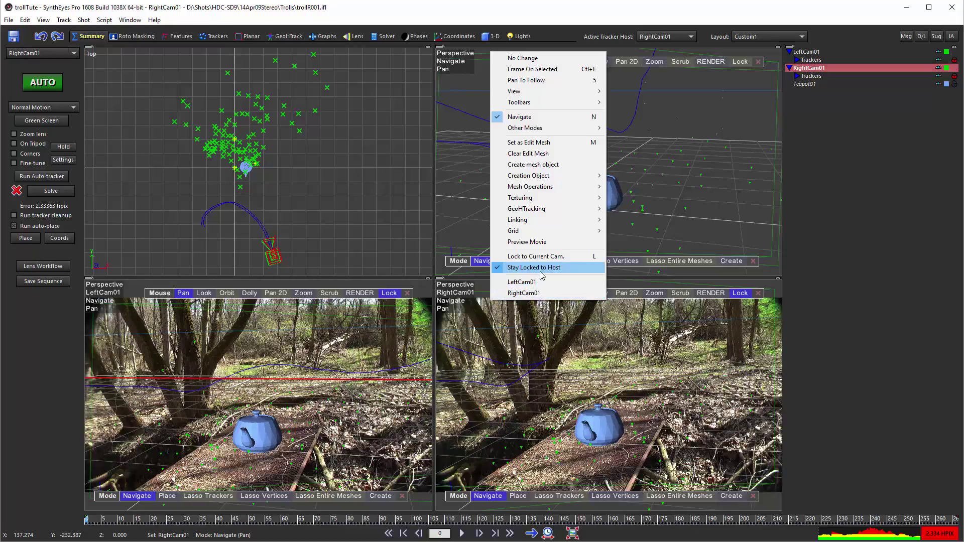
left_click(612, 11)
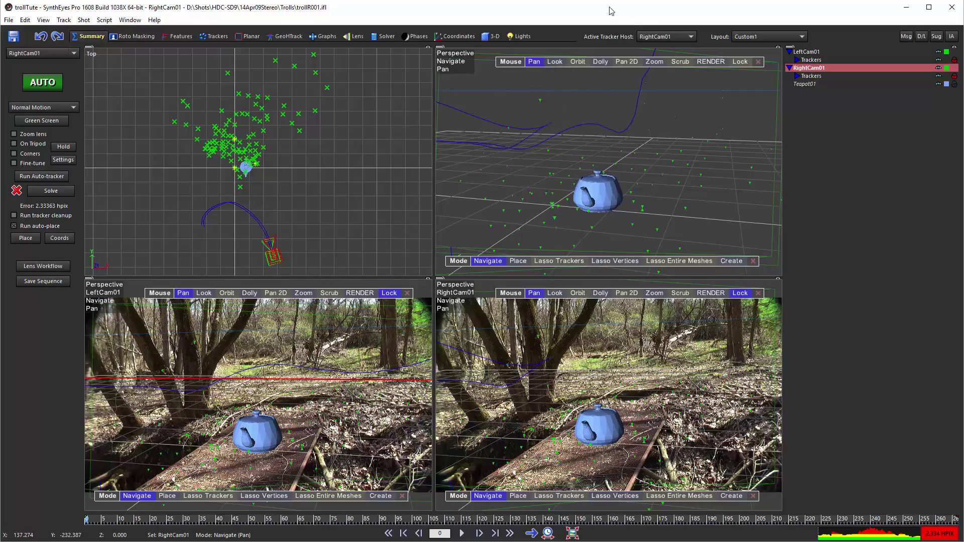
Make LeftCam01 the active tracker host and lock the upper-right view to it, checking its options
left_click(662, 39)
left_click(657, 47)
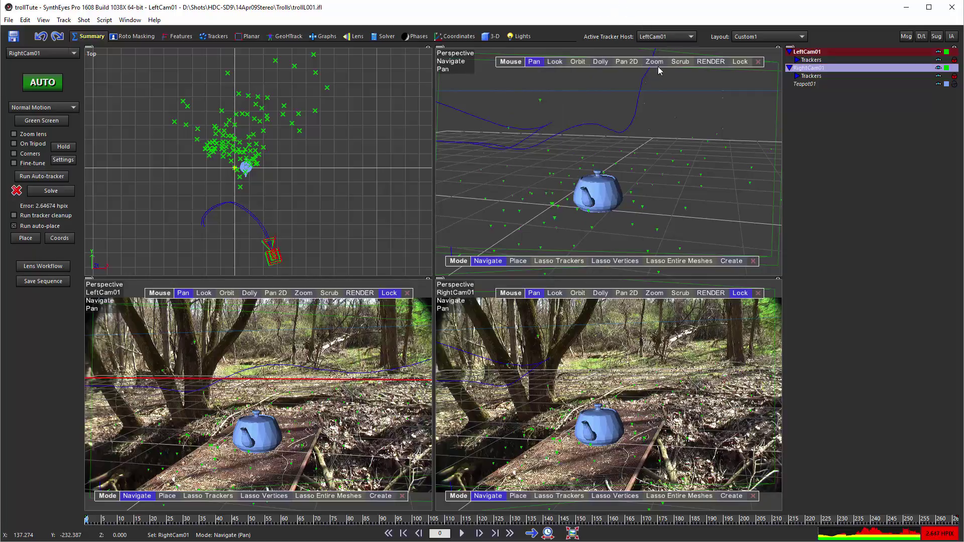
left_click(741, 62)
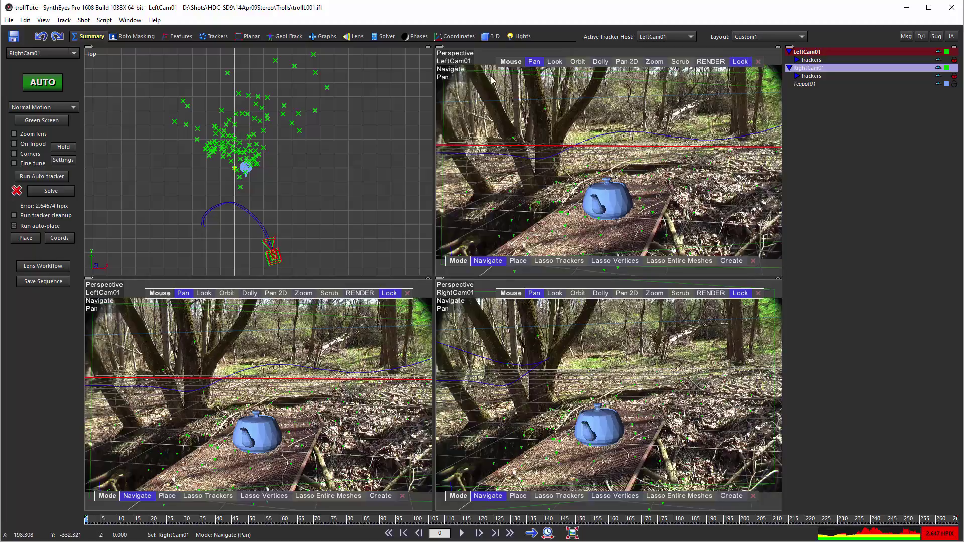
right_click(486, 54)
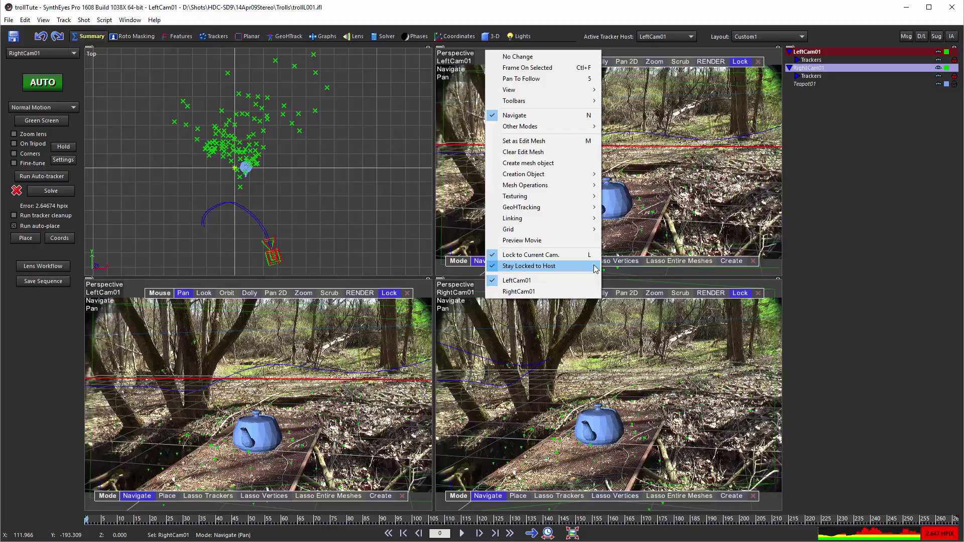
Unlock the upper-right view again, then lock the lower-right view and show its lock options
left_click(732, 62)
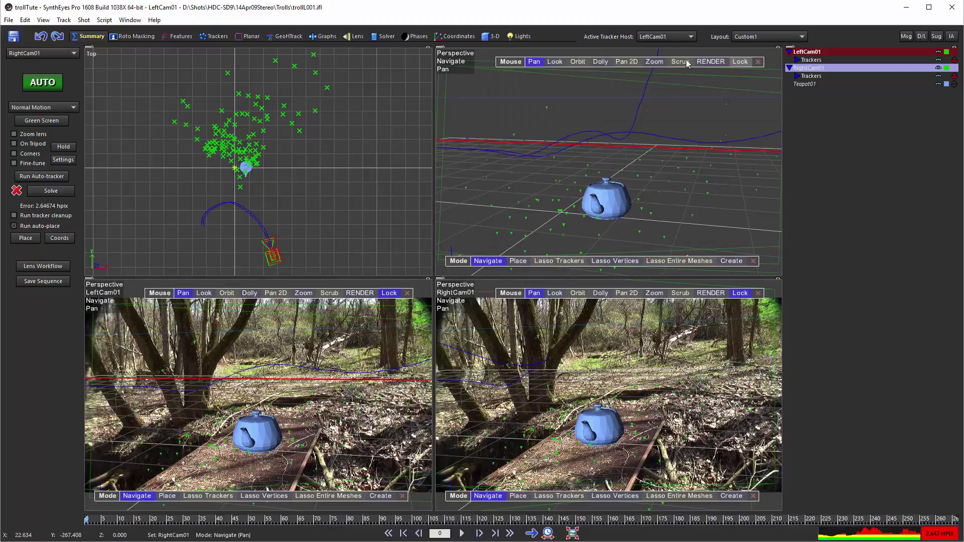
right_click(486, 51)
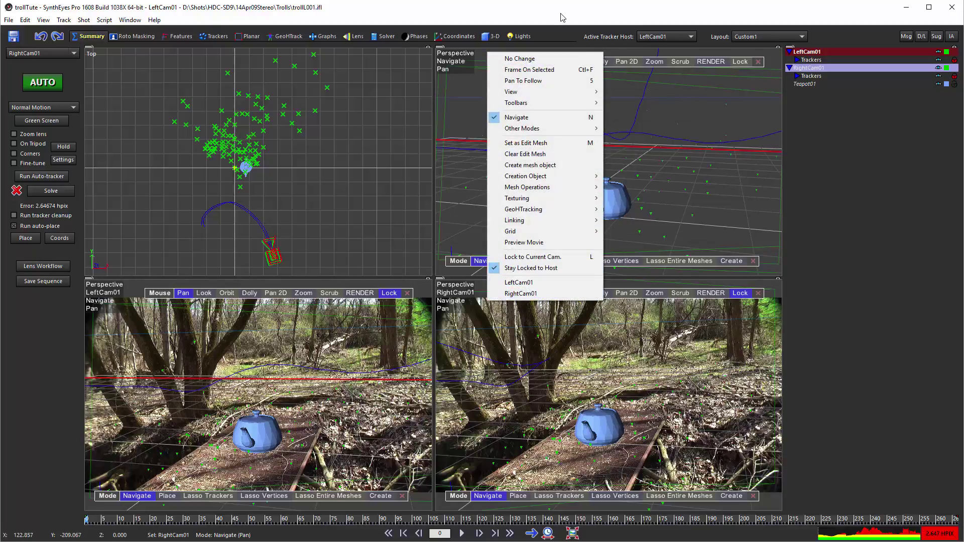
left_click(576, 38)
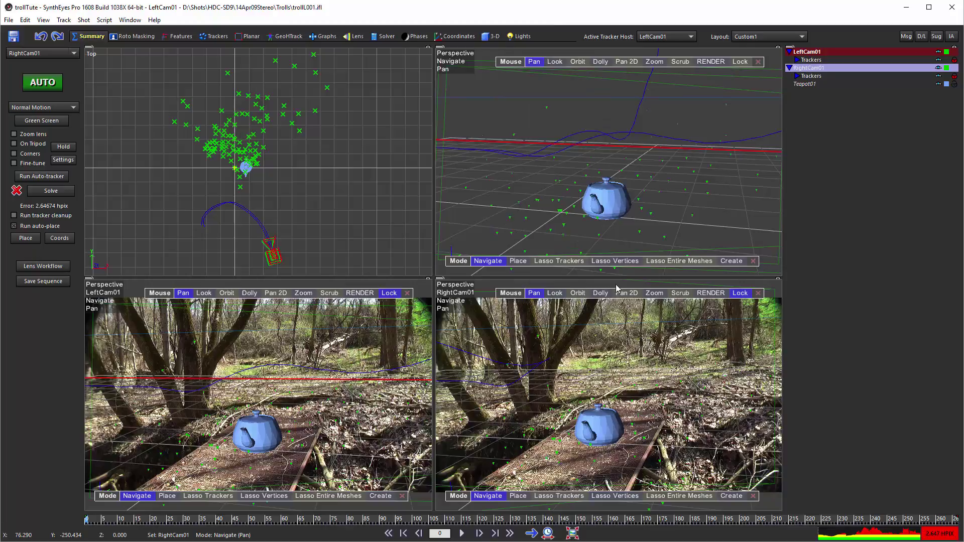
left_click(741, 293)
right_click(487, 287)
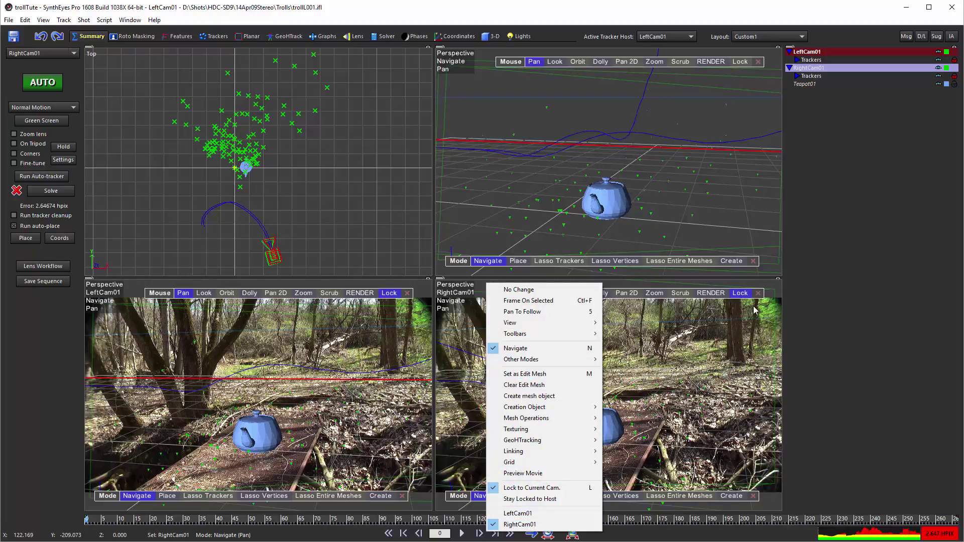
Lock the lower-right view specifically to RightCam01
left_click(741, 295)
left_click(742, 296)
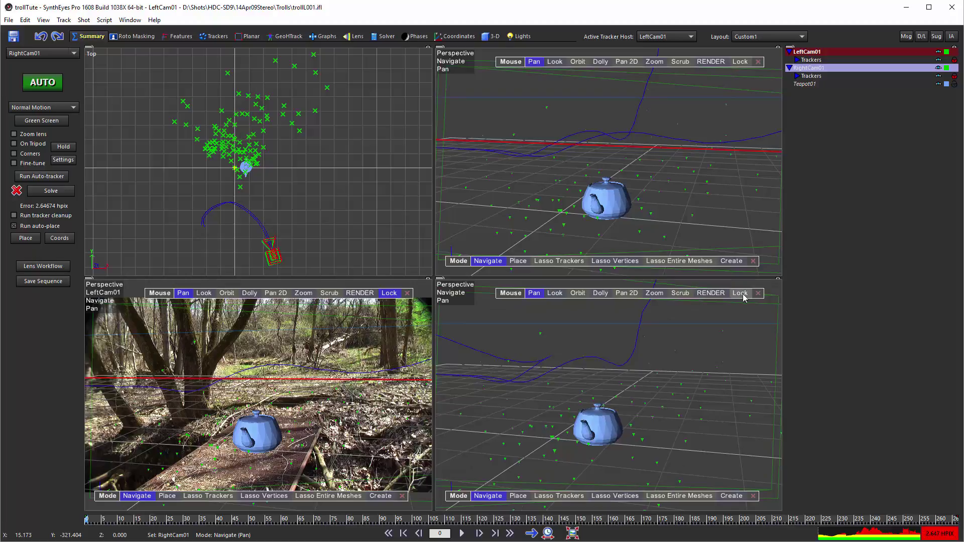
right_click(483, 284)
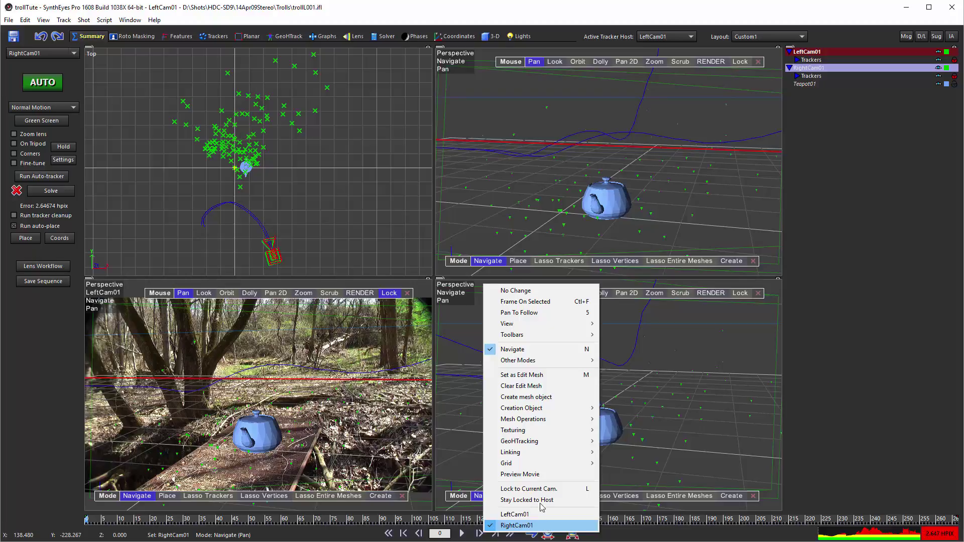
left_click(734, 295)
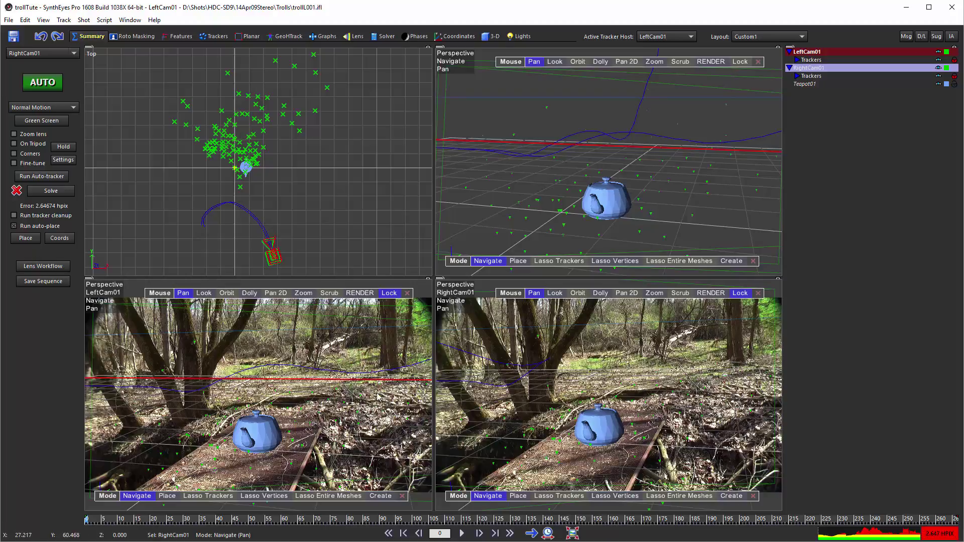
Lock the lower-left view specifically to LeftCam01
right_click(134, 289)
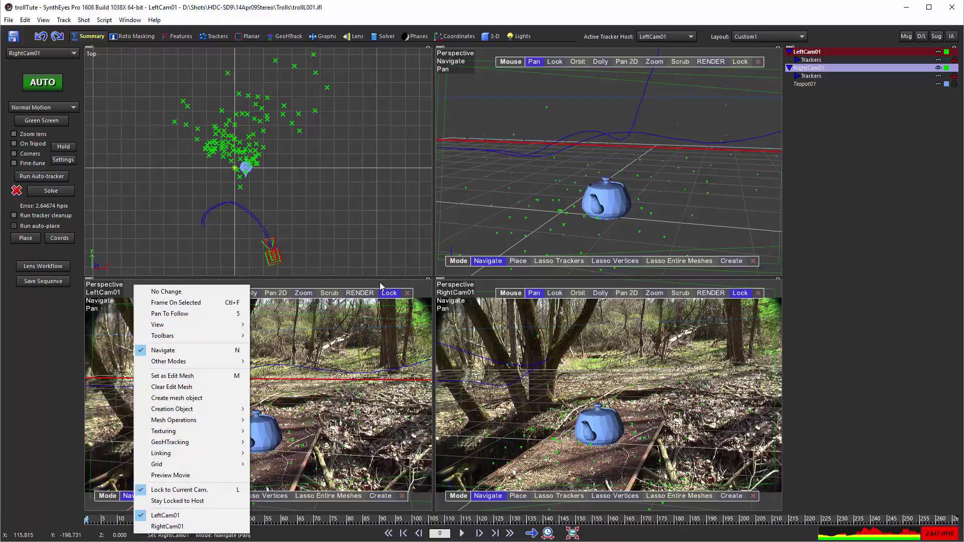
left_click(388, 297)
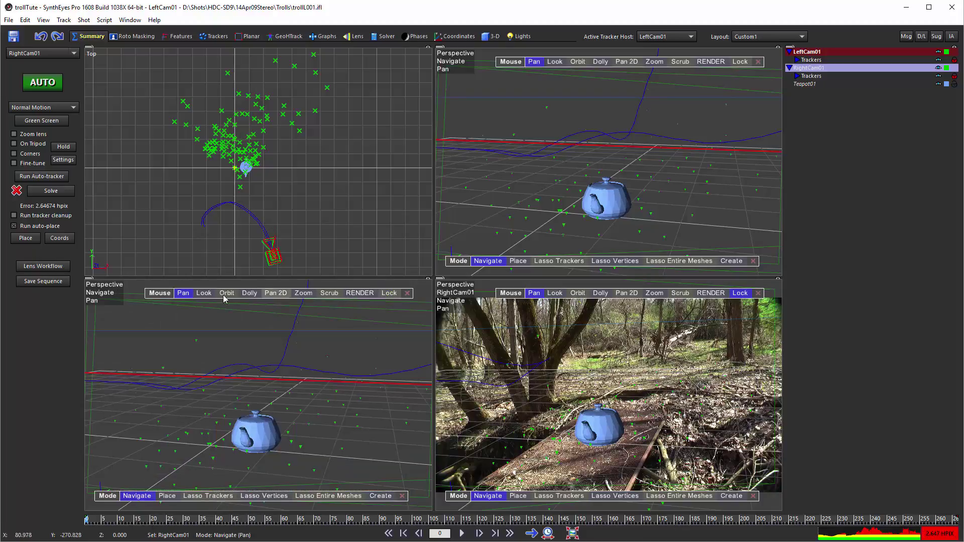
right_click(139, 285)
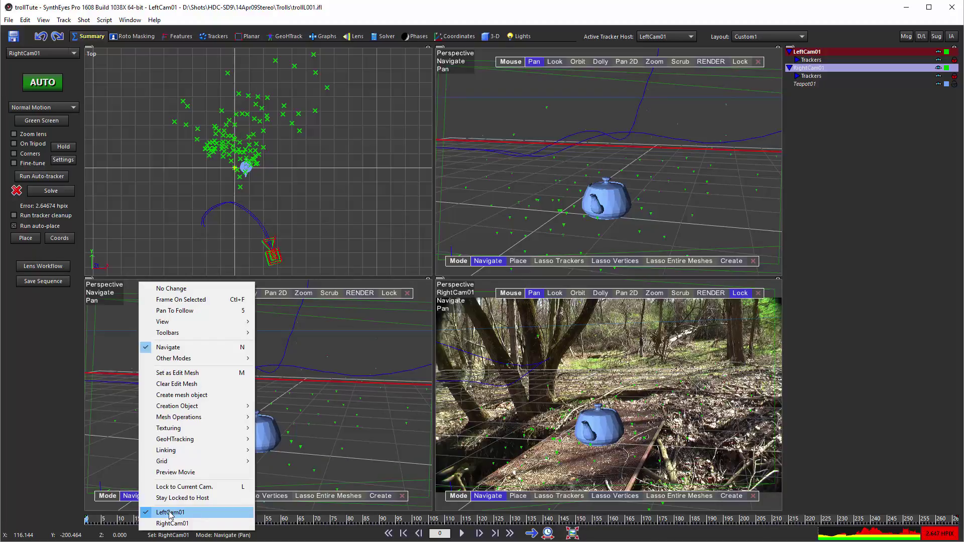
left_click(391, 294)
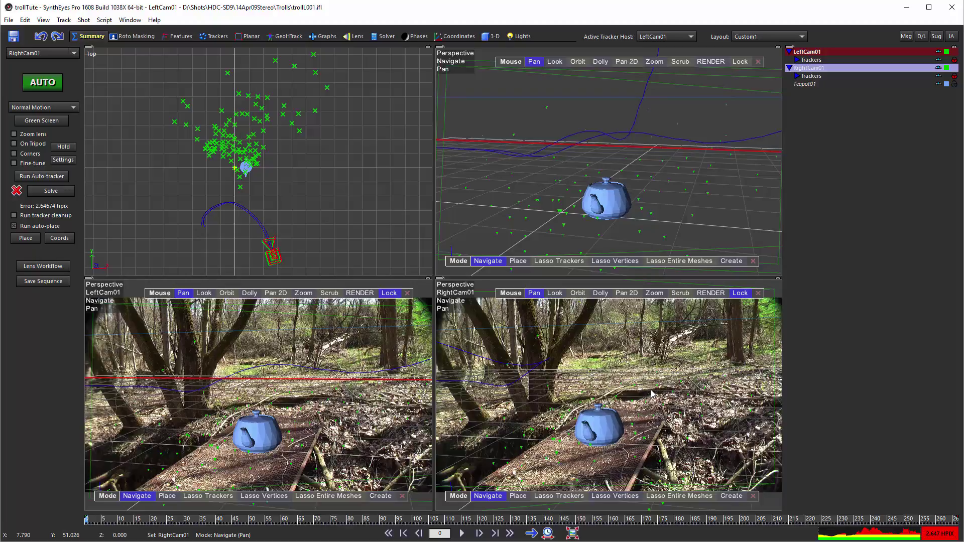
left_click(555, 293)
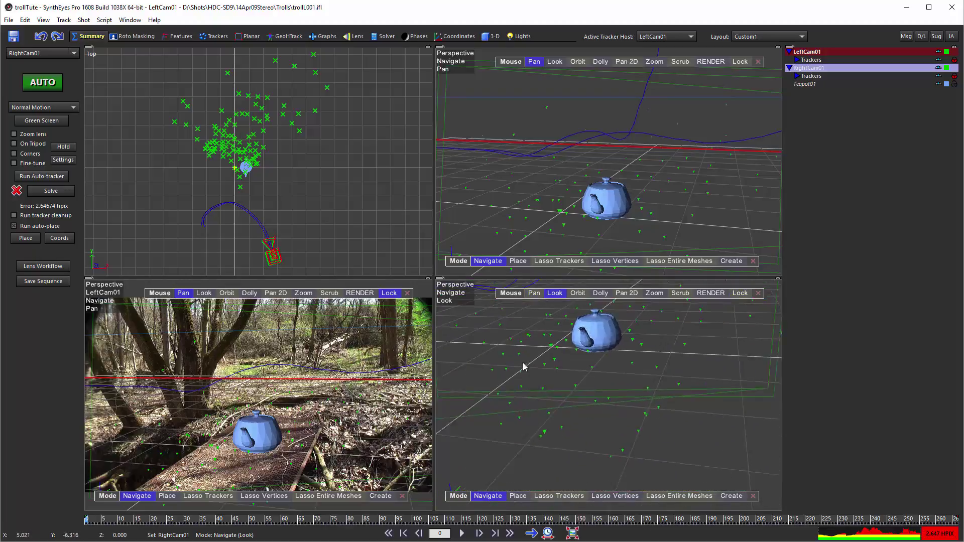
left_click_drag(524, 367, 721, 376)
left_click_drag(541, 448, 601, 324)
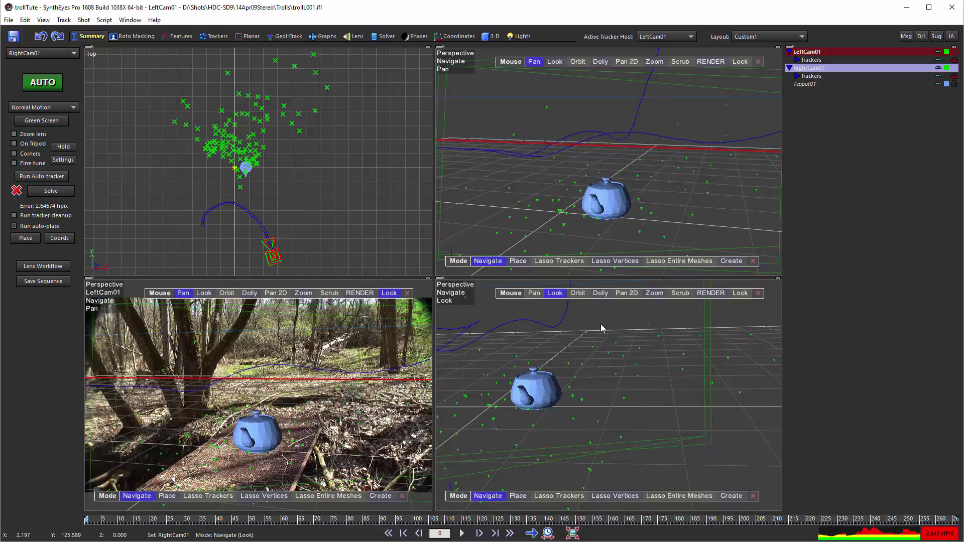
key("l")
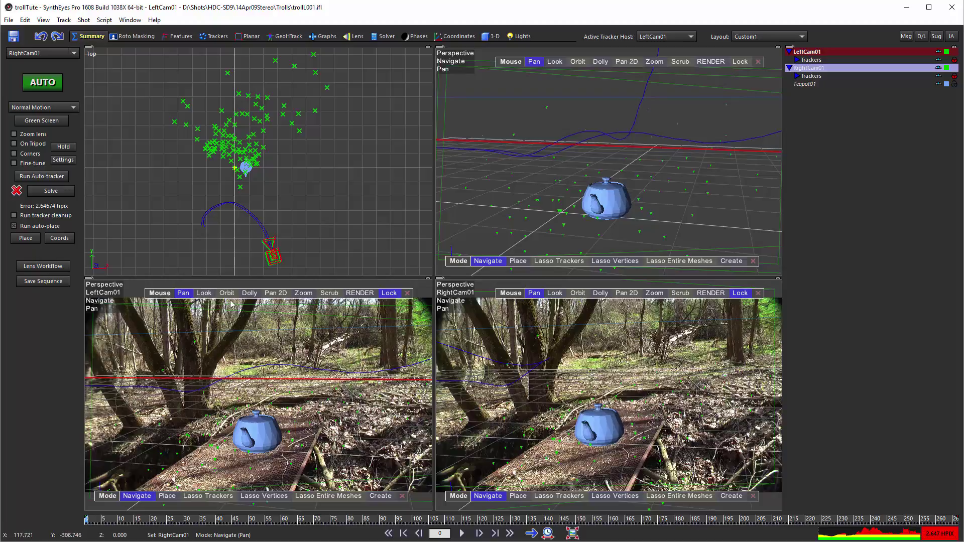
left_click(249, 293)
left_click_drag(236, 352, 206, 325)
key("l")
mouse_move(577, 295)
left_mouse_down()
mouse_move(596, 293)
mouse_move(558, 295)
mouse_move(579, 295)
left_mouse_up()
Open Edit Preferences, move the dialog up, and uncheck Stay Locked to Host under Perspective
left_click(25, 20)
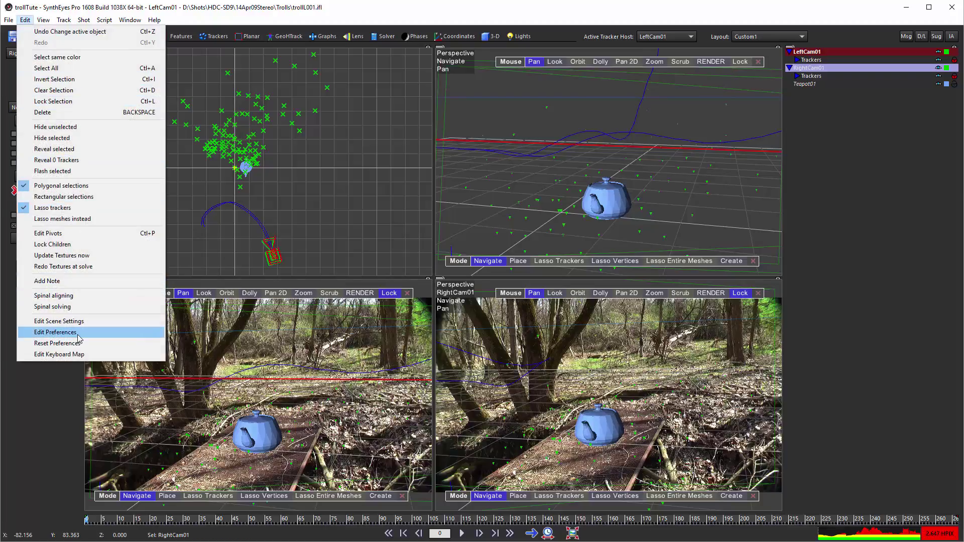
left_click(56, 332)
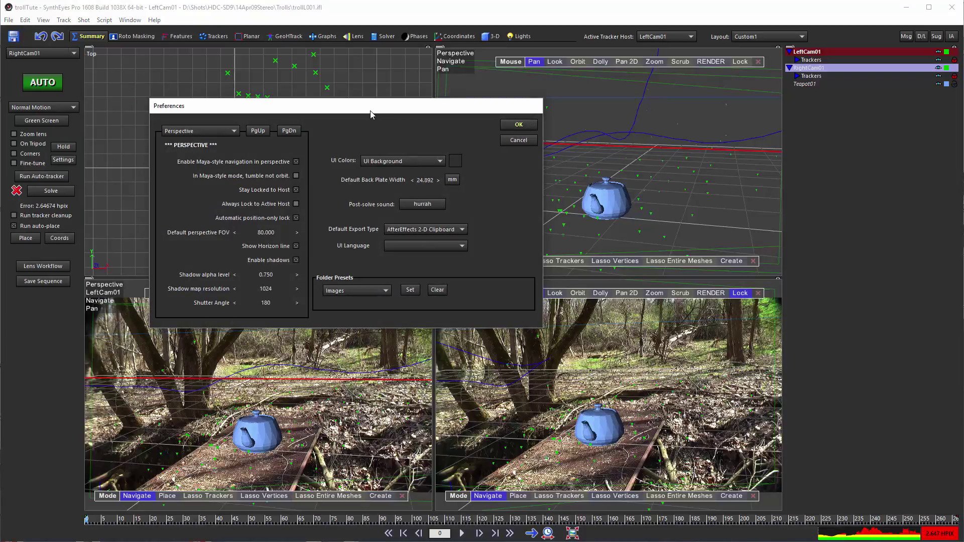
left_click_drag(371, 114, 362, 84)
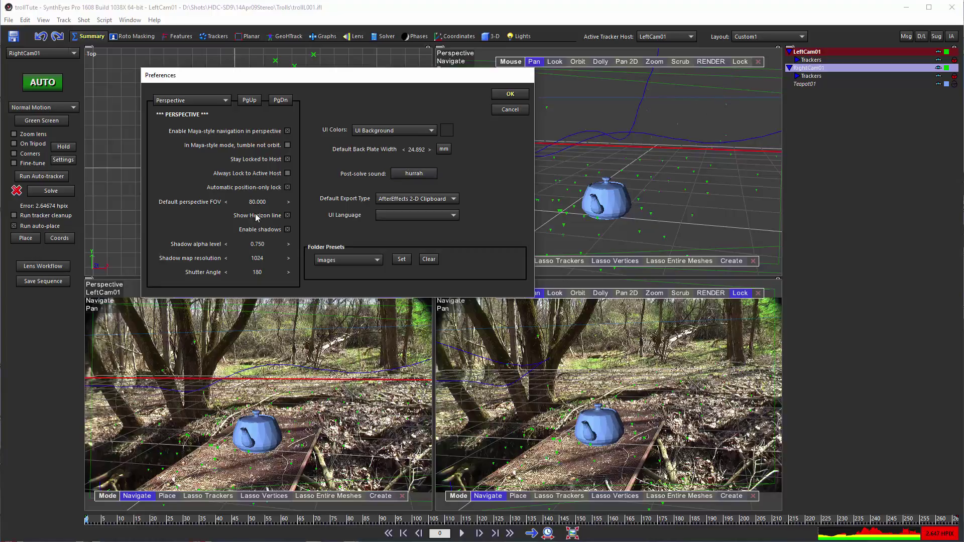
mouse_move(236, 175)
left_click(289, 160)
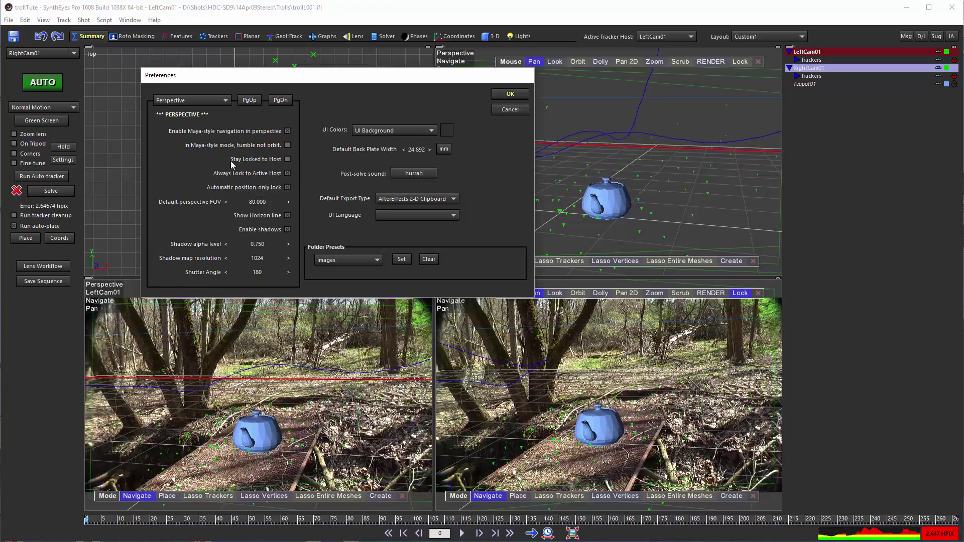